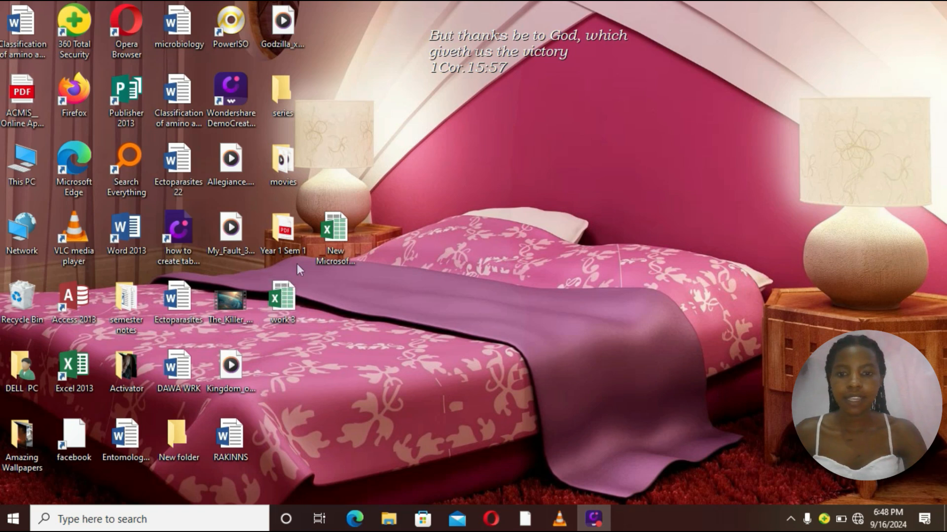
# Open the work 3 Excel workbook from the desktop and dismiss the Office activation wizard.
pyautogui.doubleClick(283, 304)
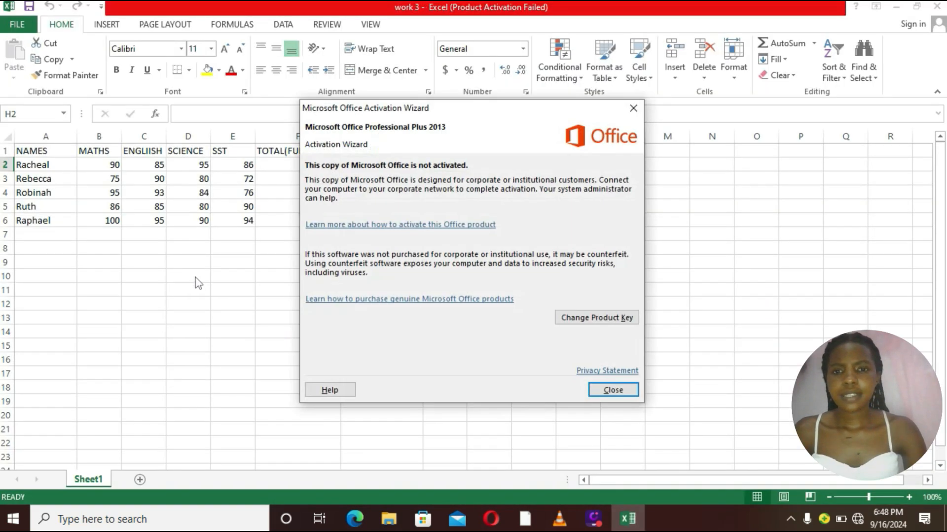
pyautogui.click(632, 109)
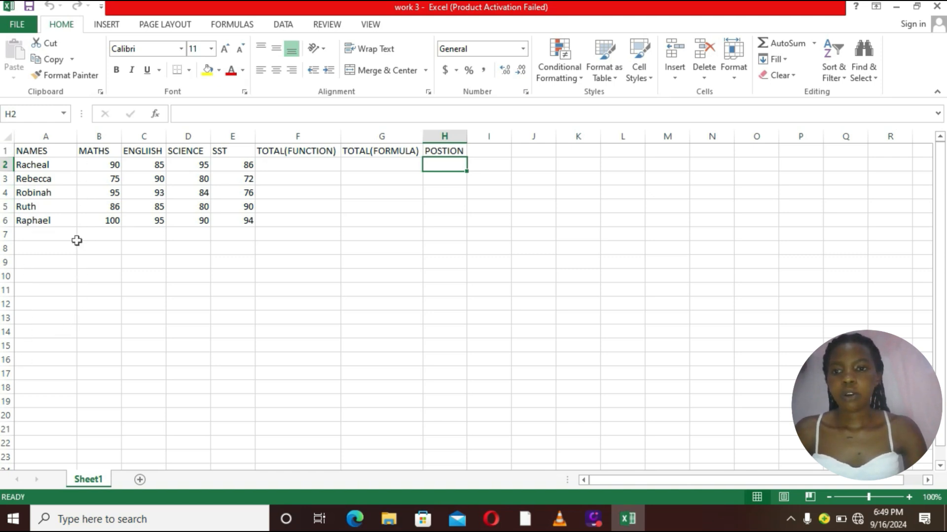
pyautogui.click(88, 269)
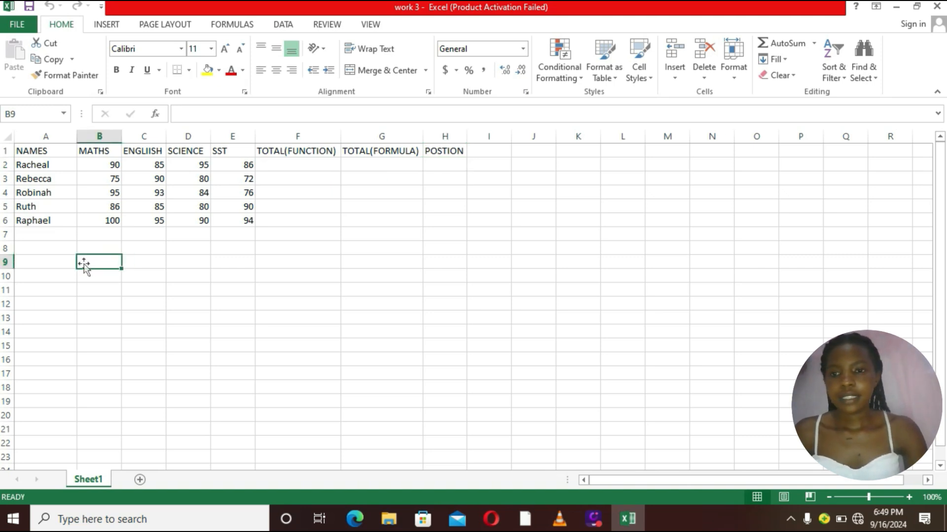
pyautogui.click(843, 19)
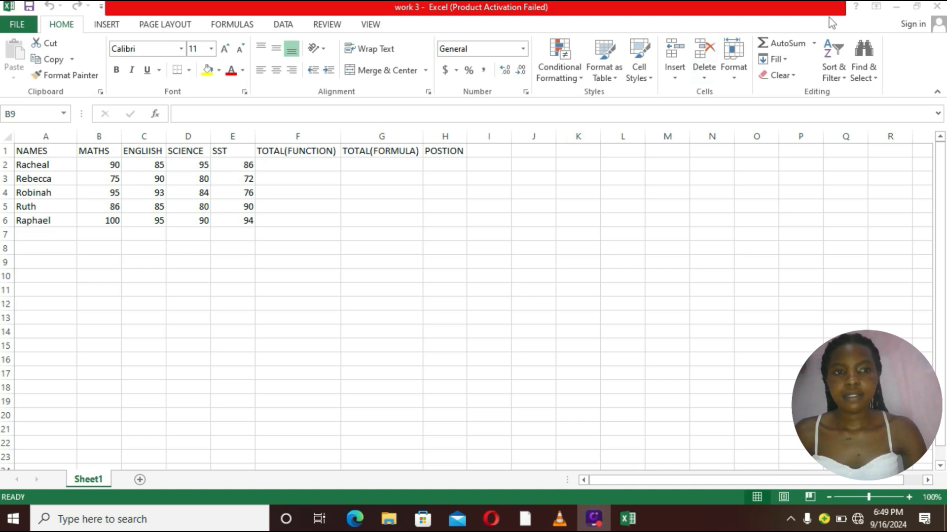
pyautogui.click(99, 249)
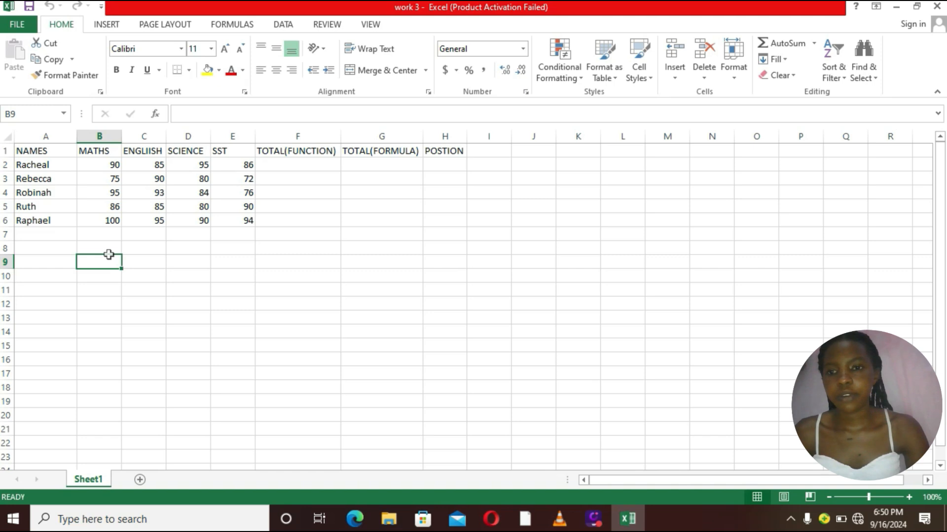
pyautogui.doubleClick(110, 221)
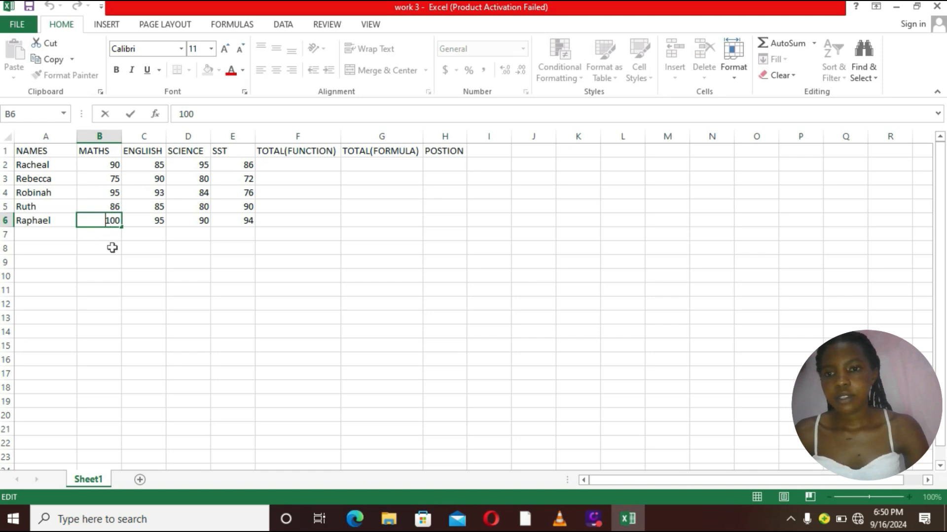
pyautogui.click(110, 247)
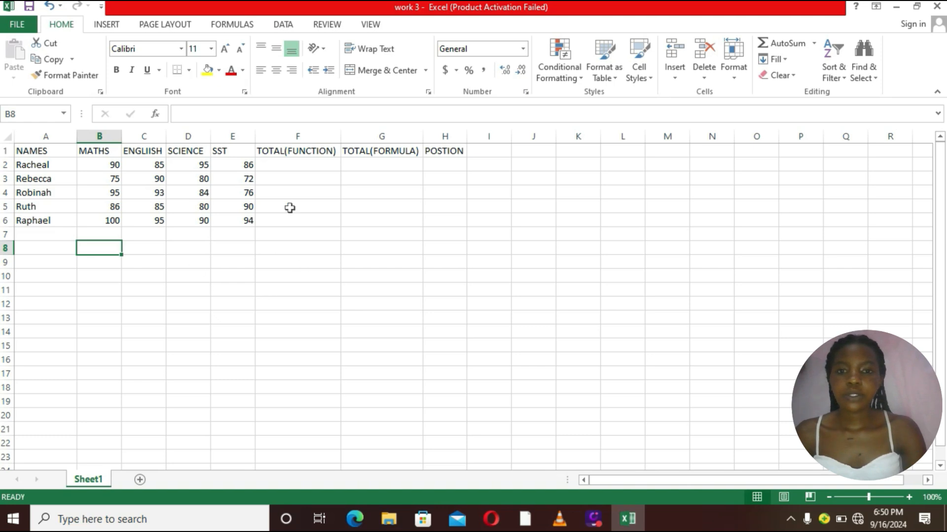
pyautogui.click(116, 277)
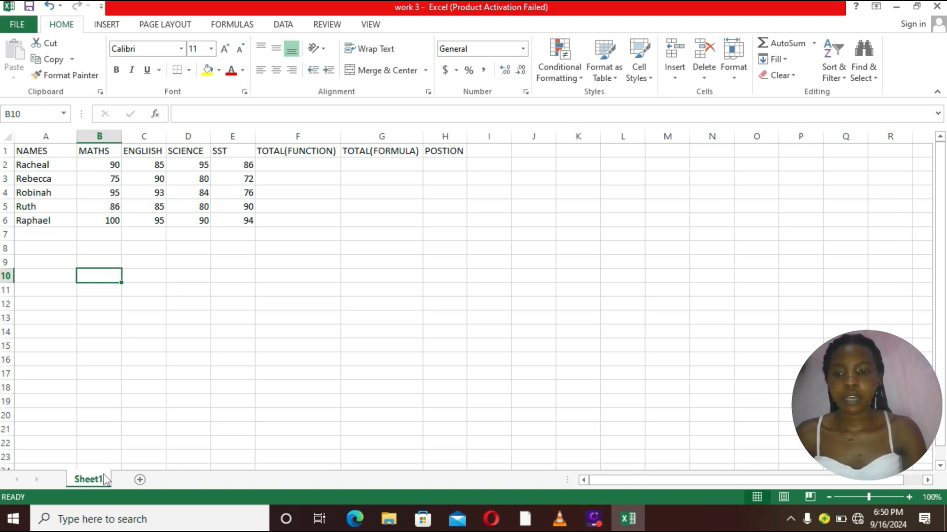
# Add three new blank worksheets after Sheet1 and return to the marks table on Sheet1.
pyautogui.click(140, 479)
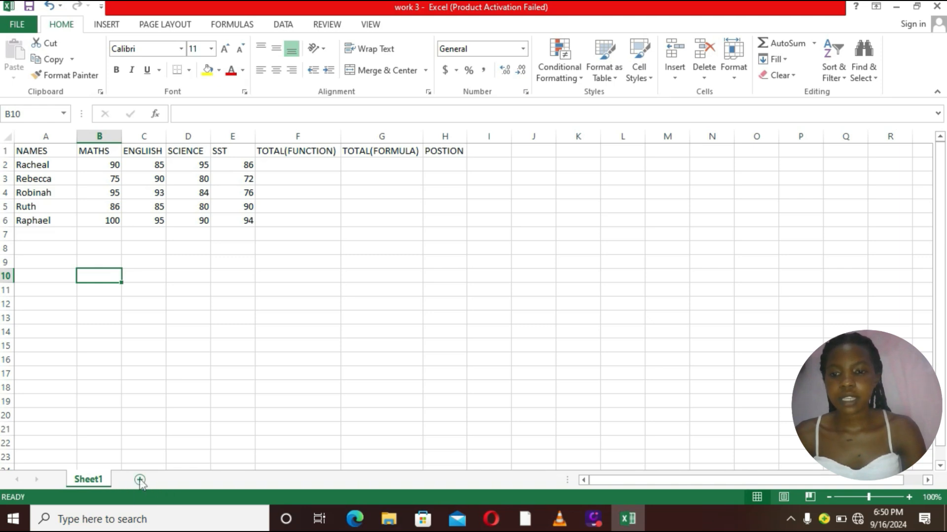
pyautogui.click(185, 480)
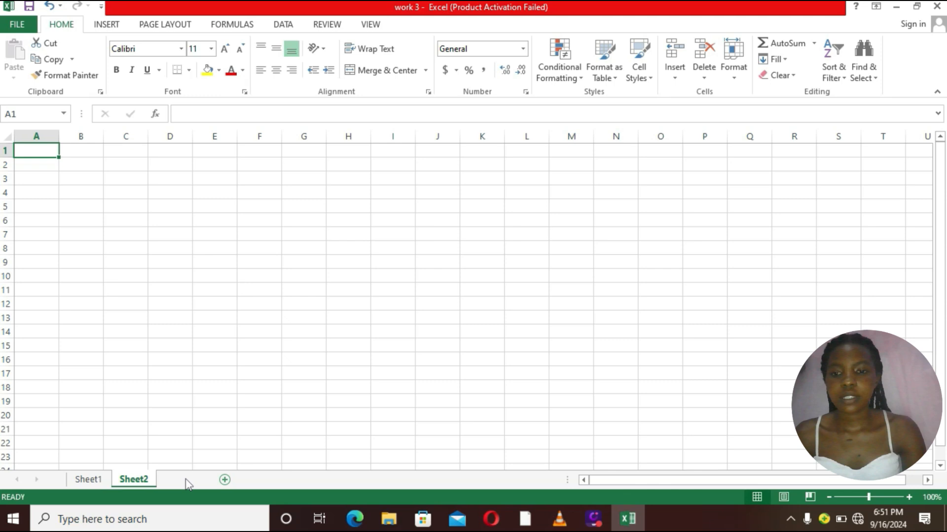
pyautogui.click(231, 480)
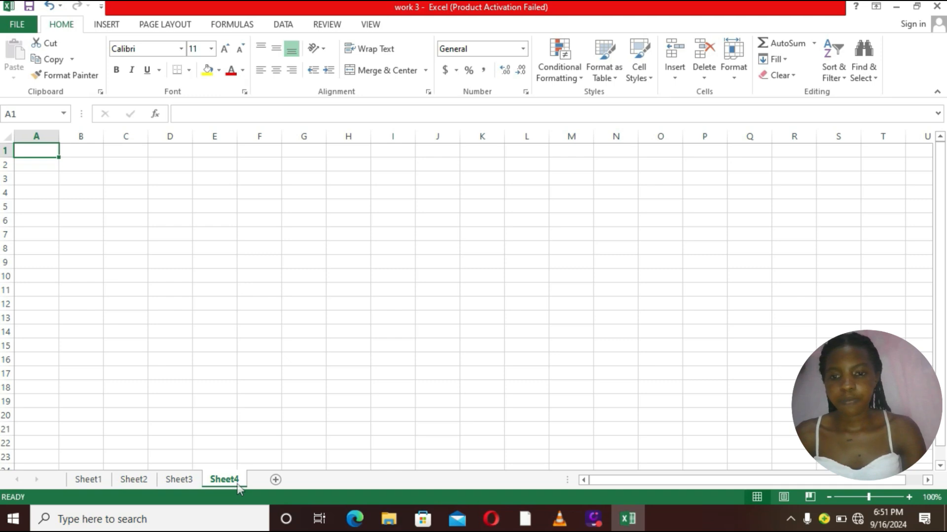
pyautogui.click(83, 481)
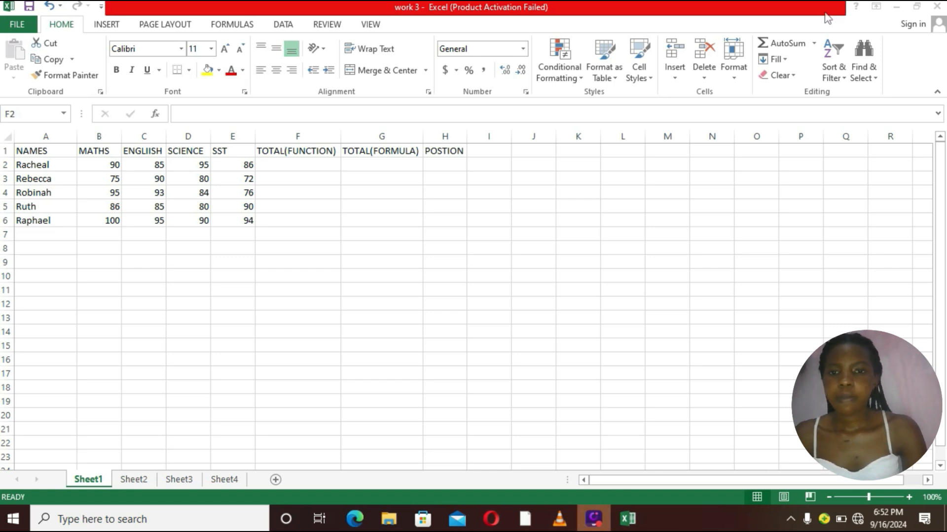
# Try to total the first student's four subject marks in G2 with a SUM of B2, C2, D2 and E2.
pyautogui.click(306, 166)
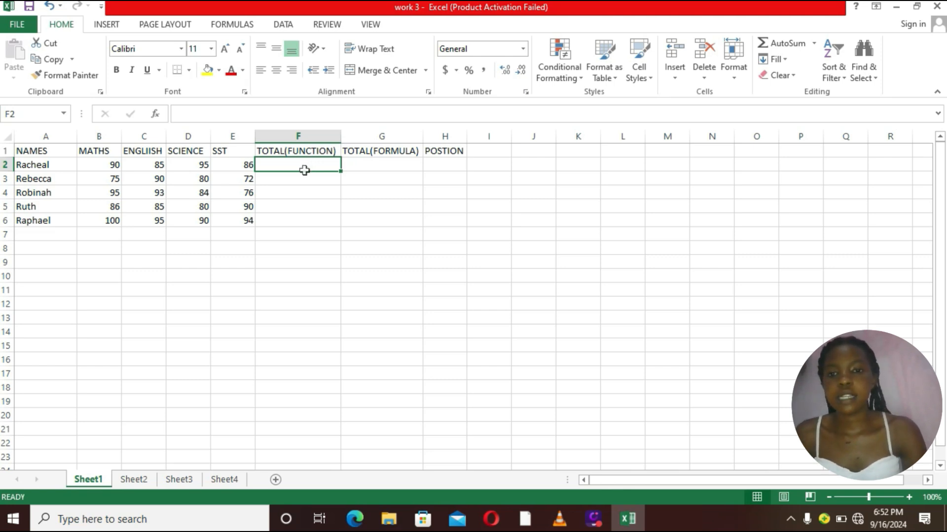
pyautogui.click(292, 192)
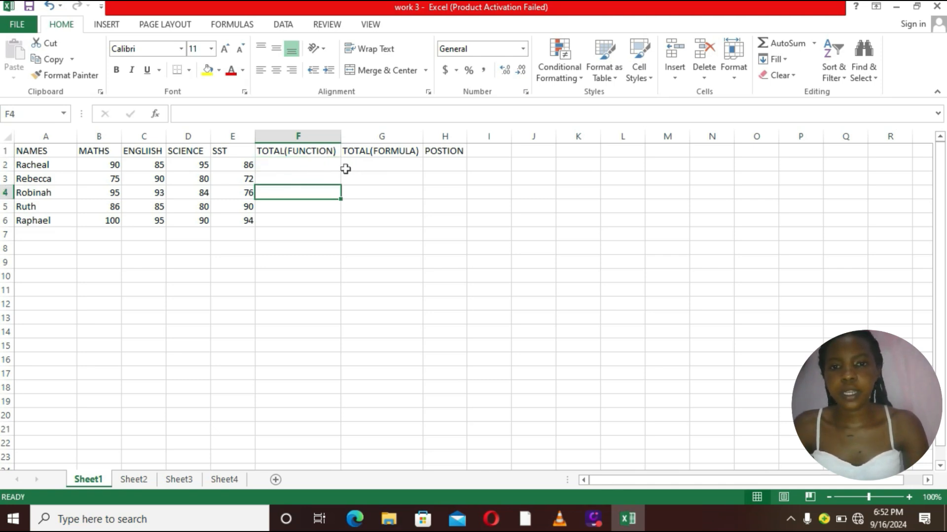
pyautogui.click(379, 170)
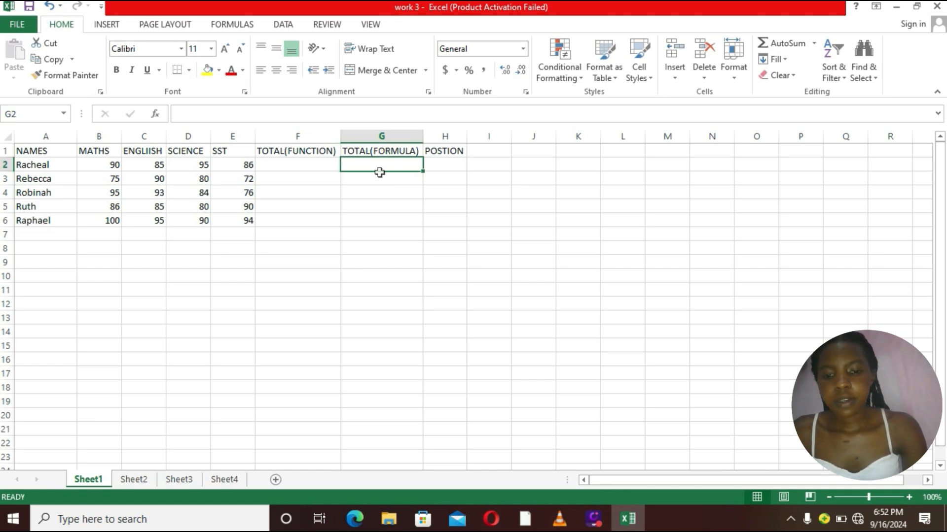
pyautogui.write('=')
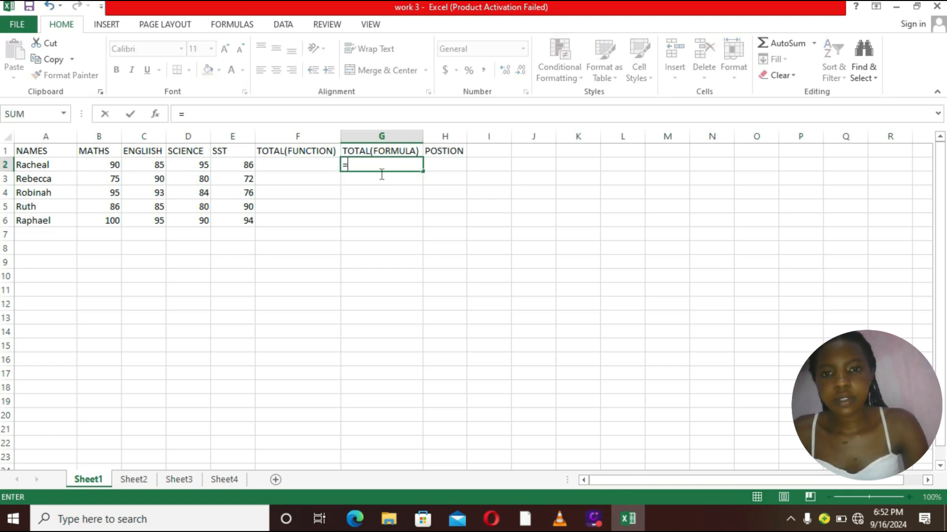
pyautogui.write('sum')
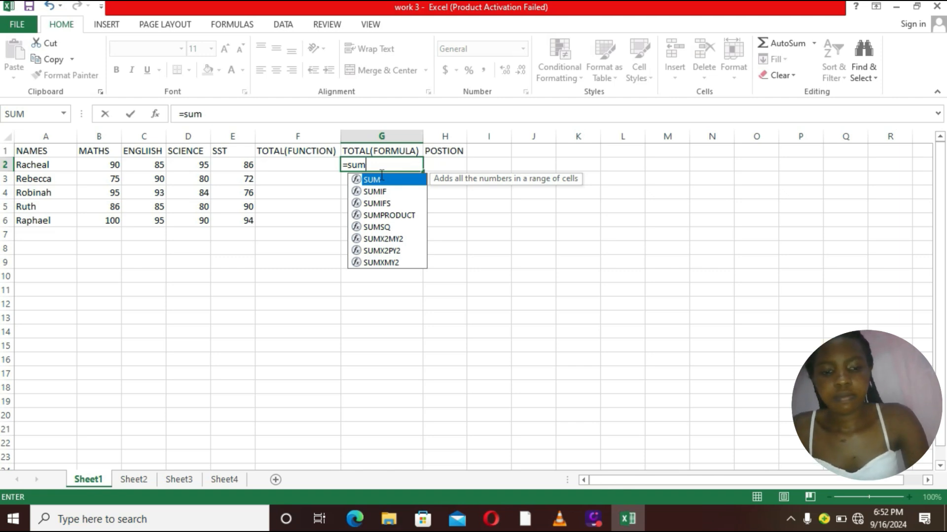
pyautogui.write('(')
pyautogui.click(120, 166)
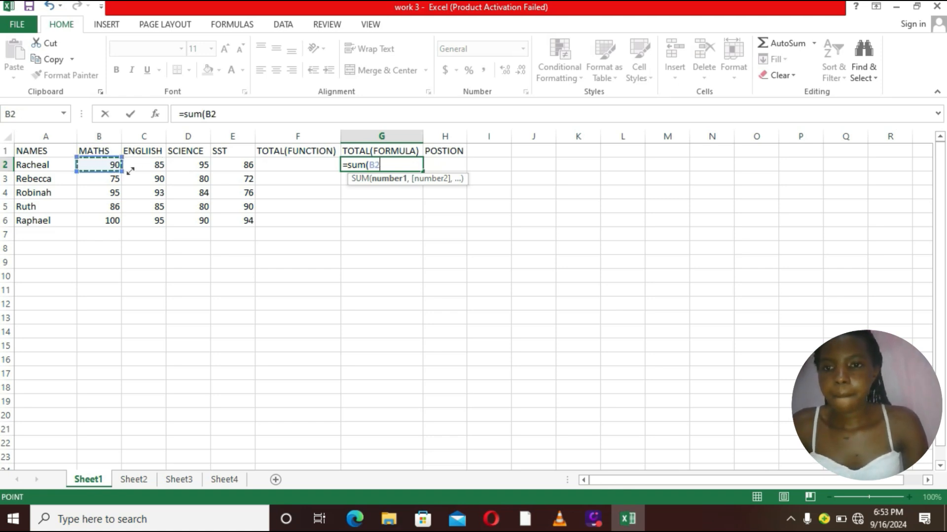
pyautogui.write(',')
pyautogui.click(164, 169)
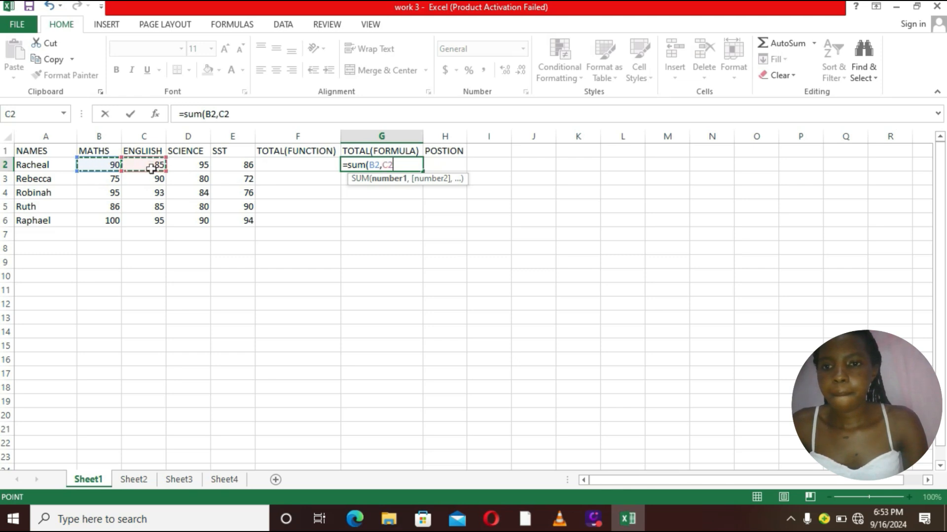
pyautogui.write(',')
pyautogui.click(184, 168)
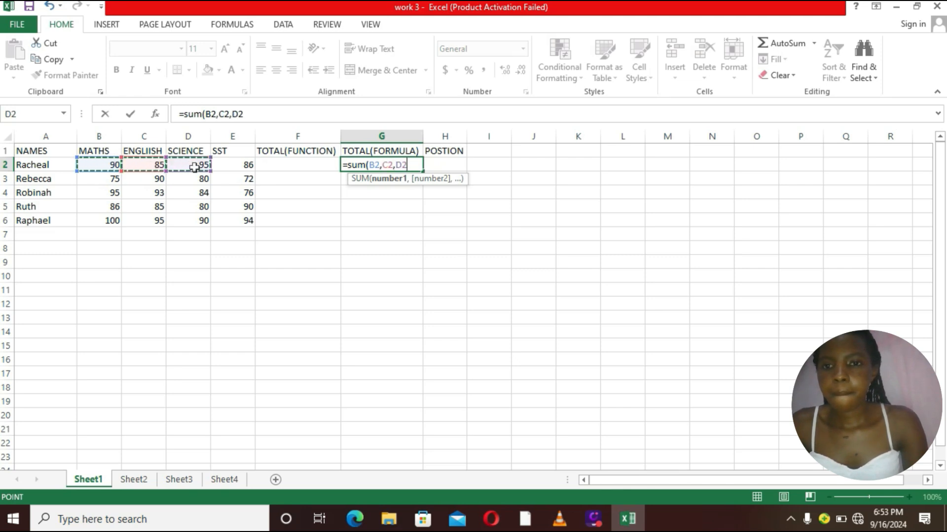
pyautogui.write(',')
pyautogui.click(237, 167)
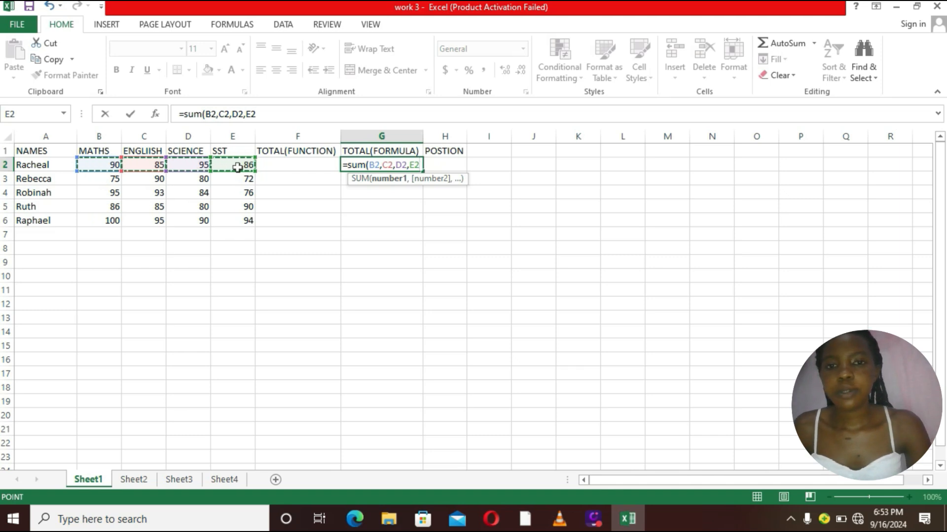
# Erase the unfinished formula from cell G2 in the TOTAL(FORMULA) column.
pyautogui.click(268, 117)
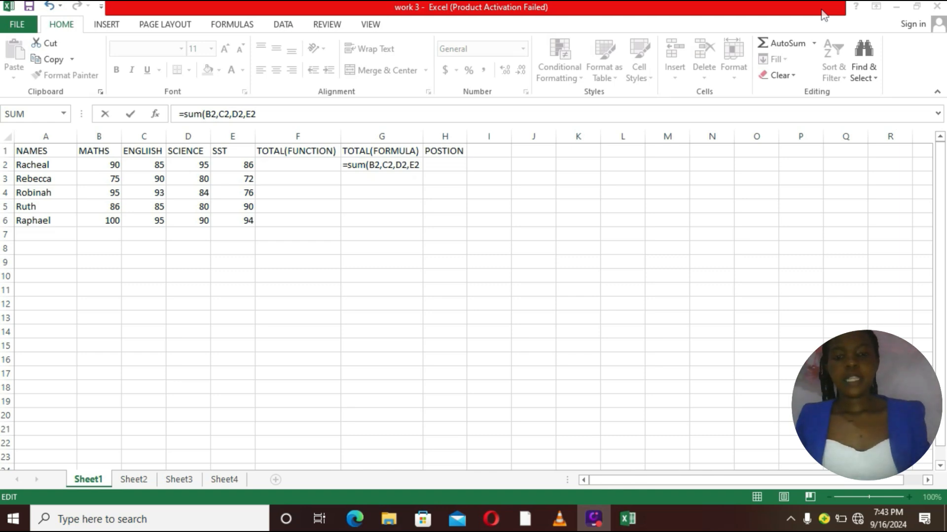
pyautogui.click(424, 171)
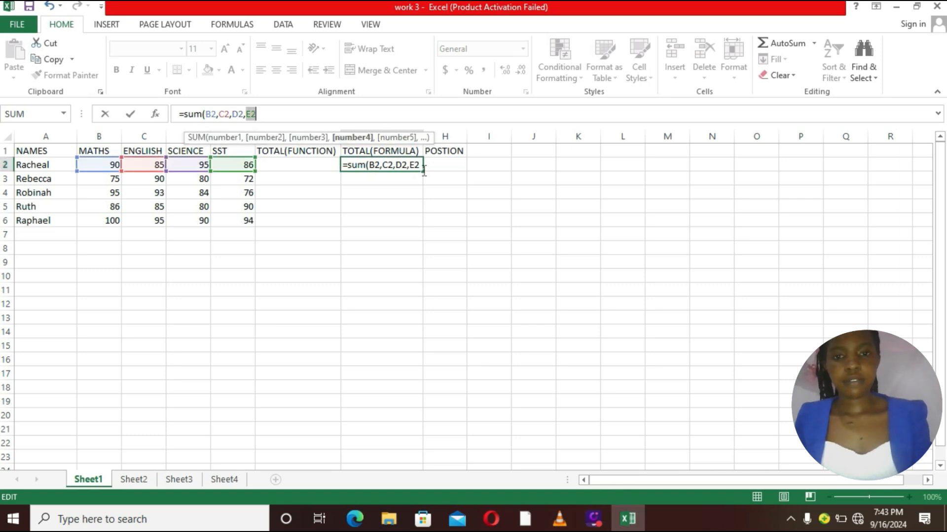
pyautogui.press('BackSpace')
pyautogui.press('BackSpace')
pyautogui.press('BackSpace')
pyautogui.press('BackSpace')
pyautogui.press('BackSpace')
pyautogui.press('BackSpace')
pyautogui.press('BackSpace')
pyautogui.press('BackSpace')
pyautogui.press('BackSpace')
pyautogui.press('BackSpace')
pyautogui.press('BackSpace')
pyautogui.press('BackSpace')
pyautogui.press('BackSpace')
pyautogui.press('BackSpace')
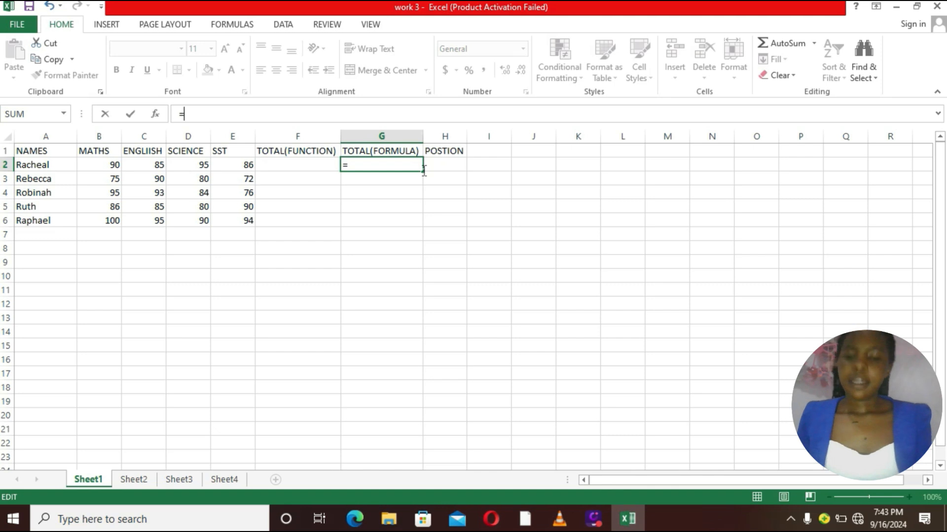
pyautogui.click(303, 168)
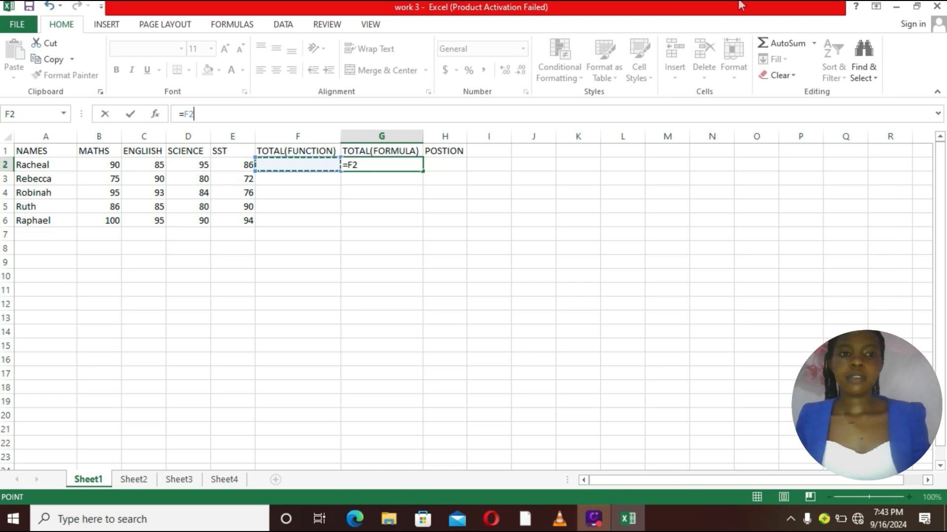
pyautogui.click(819, 17)
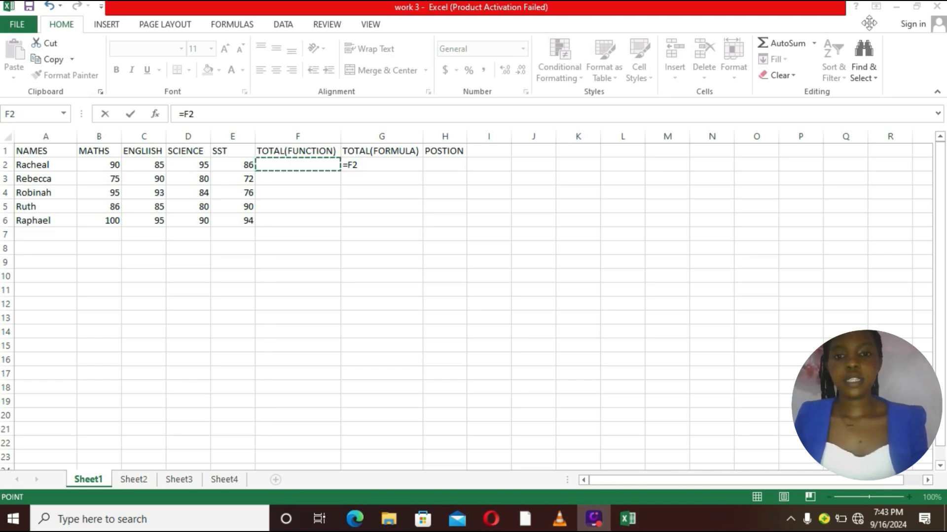
pyautogui.click(387, 177)
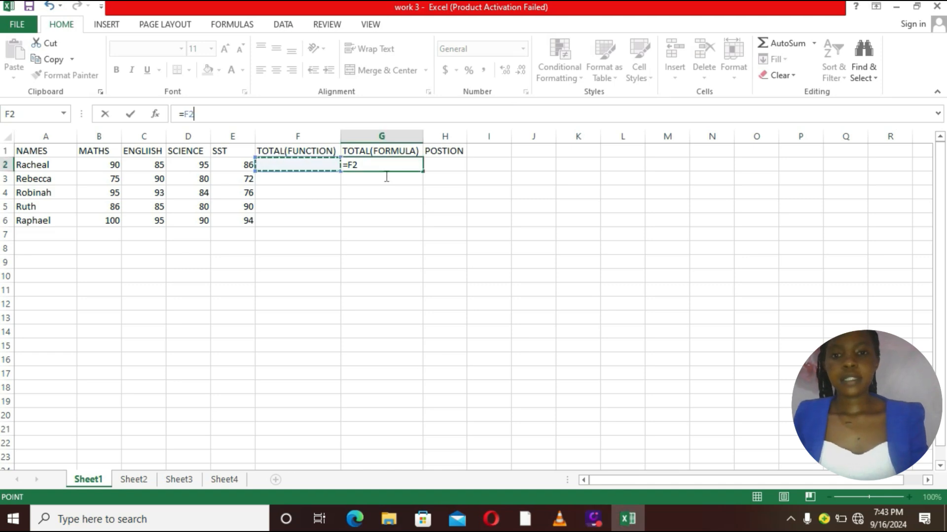
pyautogui.press('BackSpace')
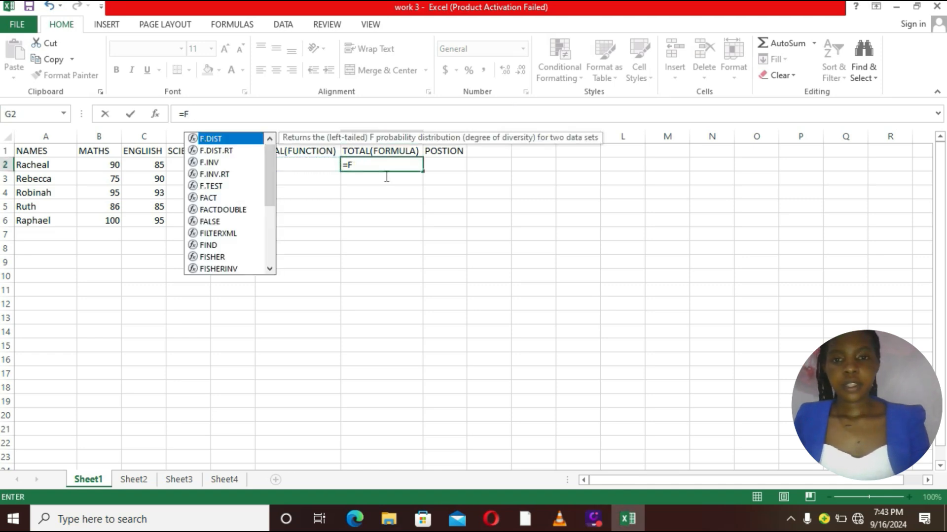
pyautogui.press('BackSpace')
pyautogui.press('BackSpace')
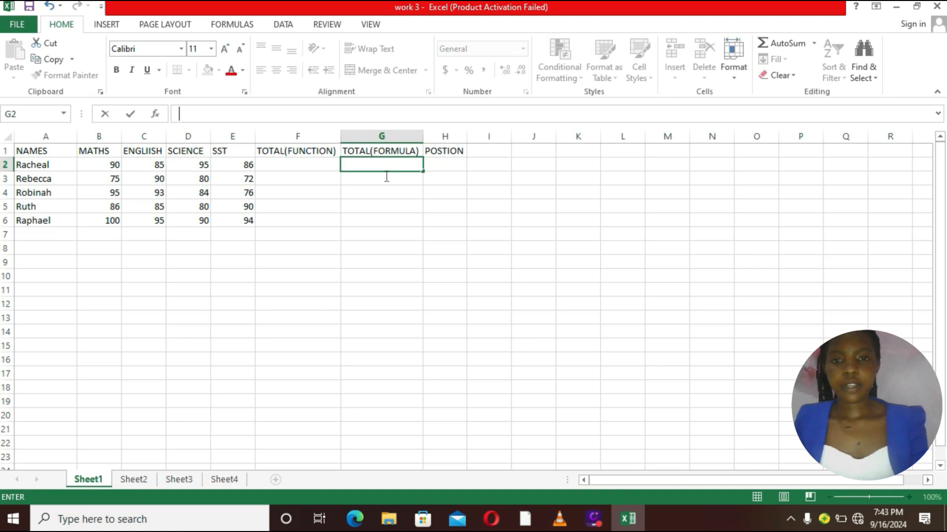
# Begin a SUM function in cell F2 of the TOTAL(FUNCTION) column.
pyautogui.click(307, 166)
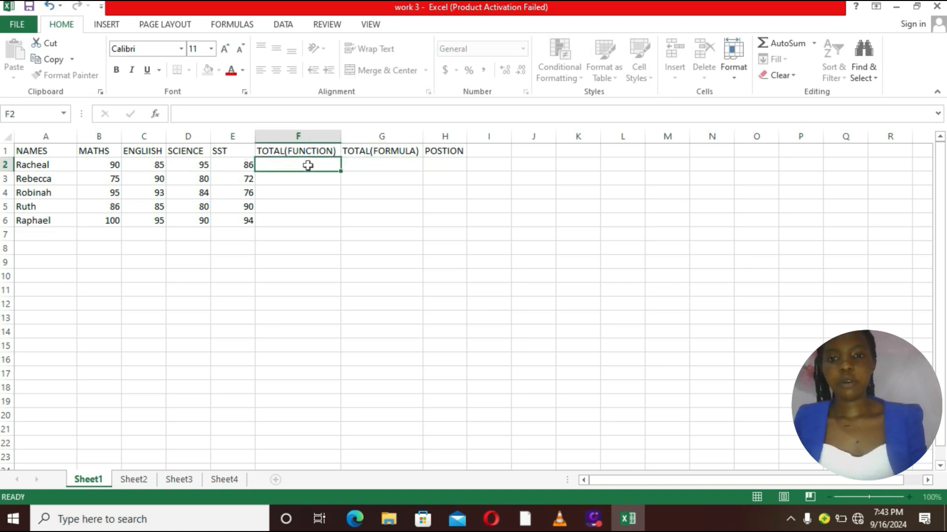
pyautogui.click(824, 18)
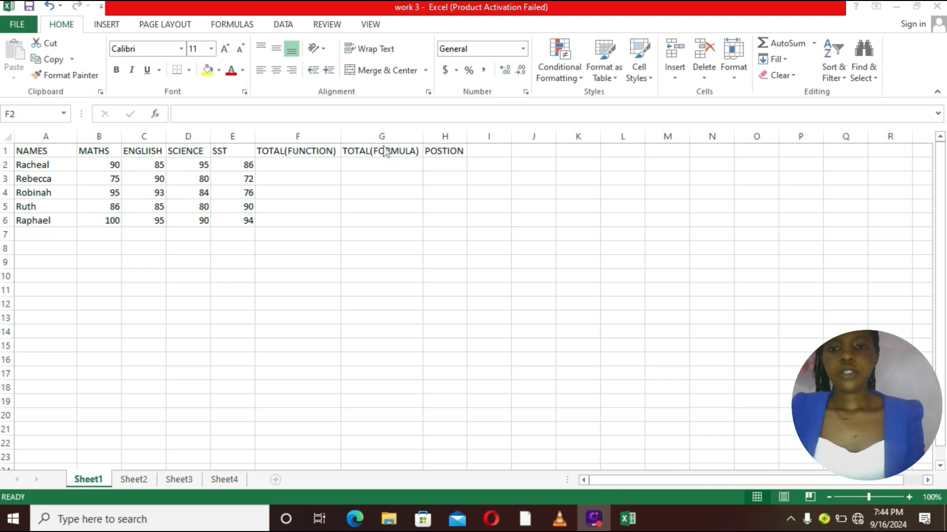
pyautogui.click(307, 167)
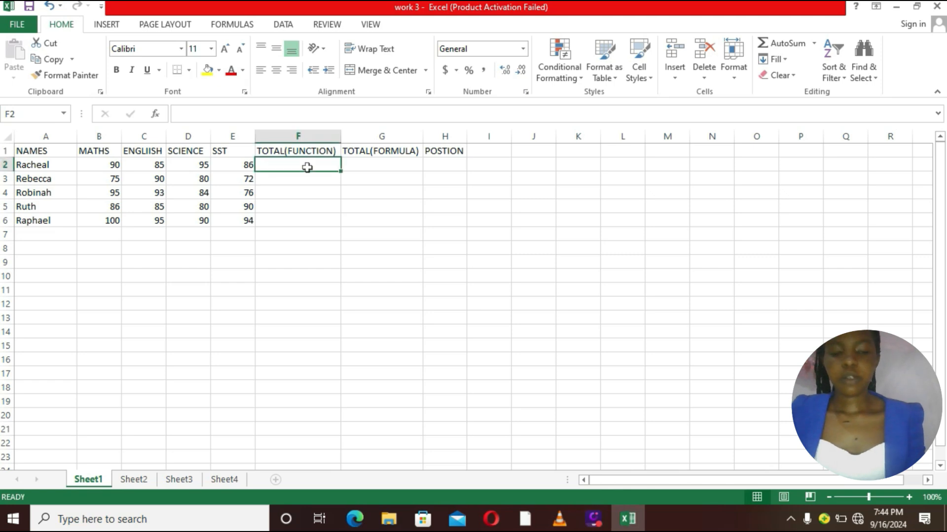
pyautogui.write('=')
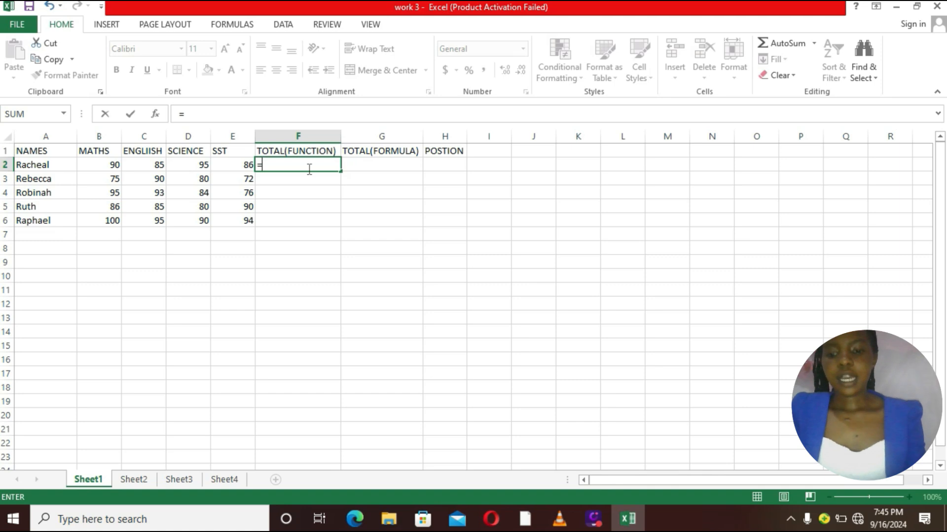
pyautogui.write('su')
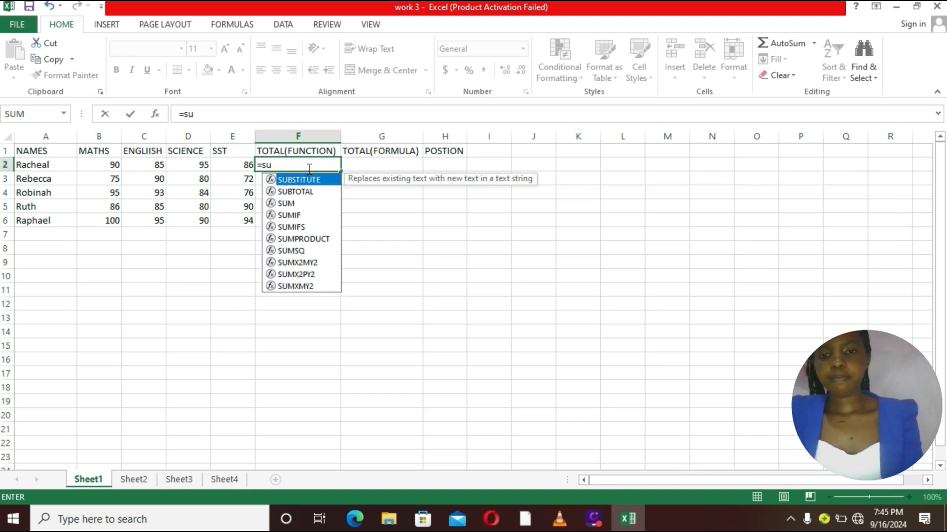
pyautogui.write('m')
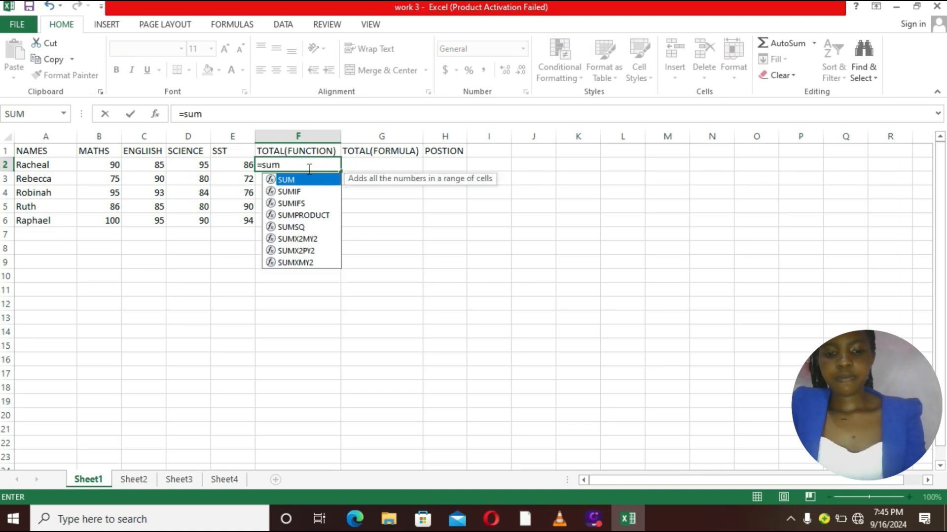
pyautogui.press('Escape')
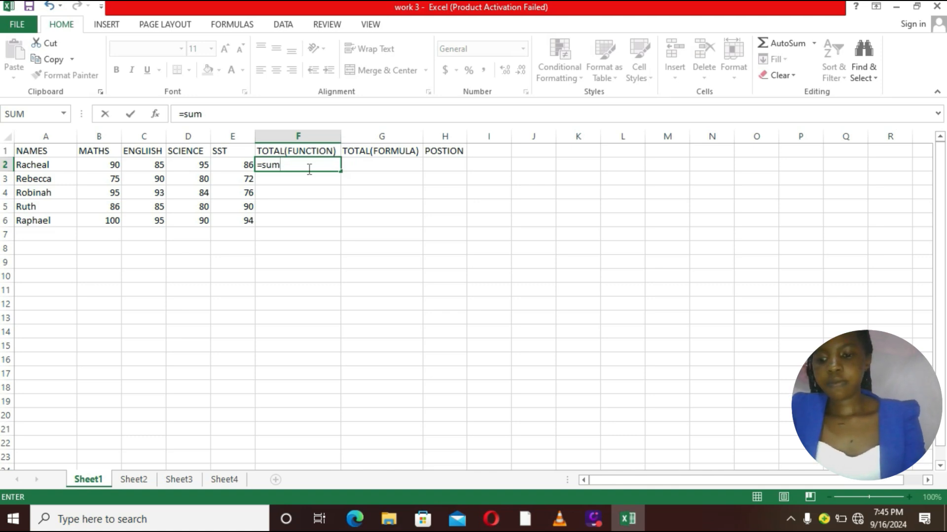
pyautogui.write('(')
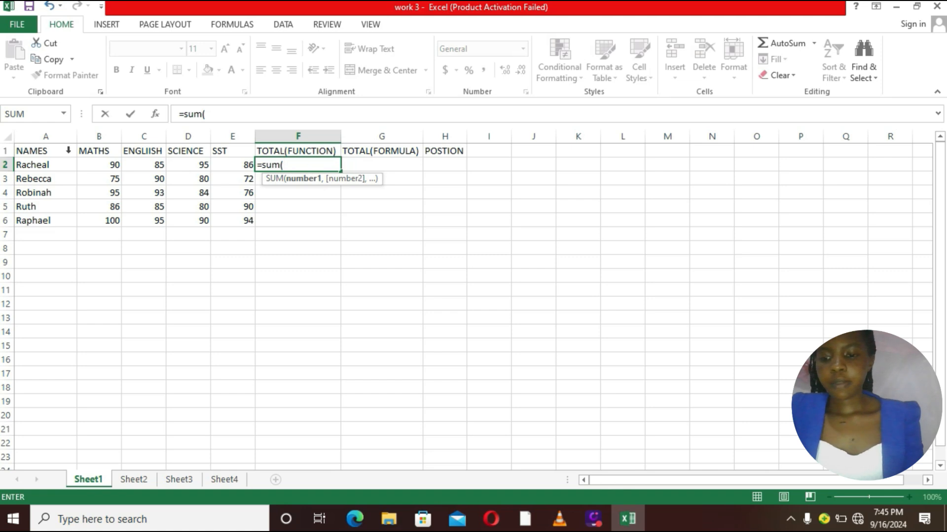
# Try to add the first student's marks in B2 and C2 to the SUM in F2 as separate cells.
pyautogui.click(120, 169)
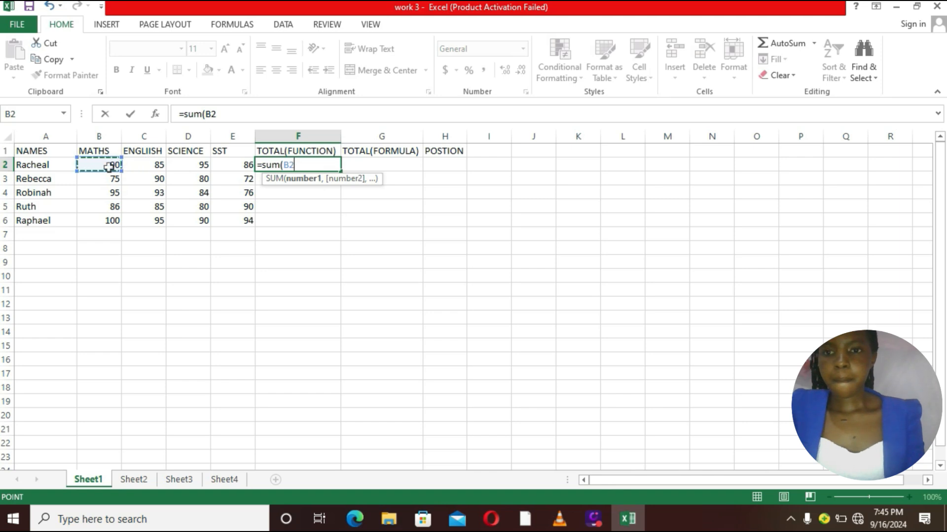
pyautogui.keyDown('ctrl'); pyautogui.click(131, 163); pyautogui.keyUp('ctrl')
pyautogui.moveTo(130, 160); pyautogui.dragTo(110, 171)
pyautogui.keyDown('ctrl'); pyautogui.click(154, 170); pyautogui.keyUp('ctrl')
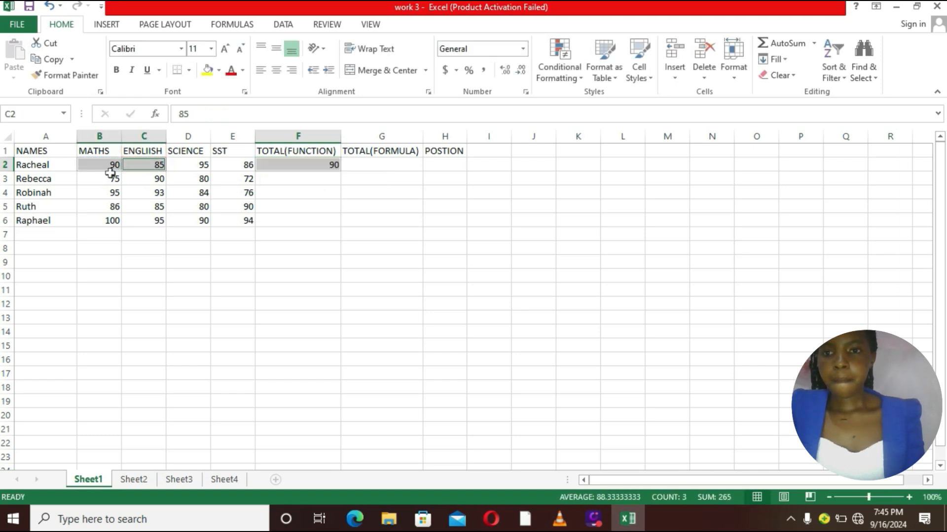
pyautogui.click(110, 170)
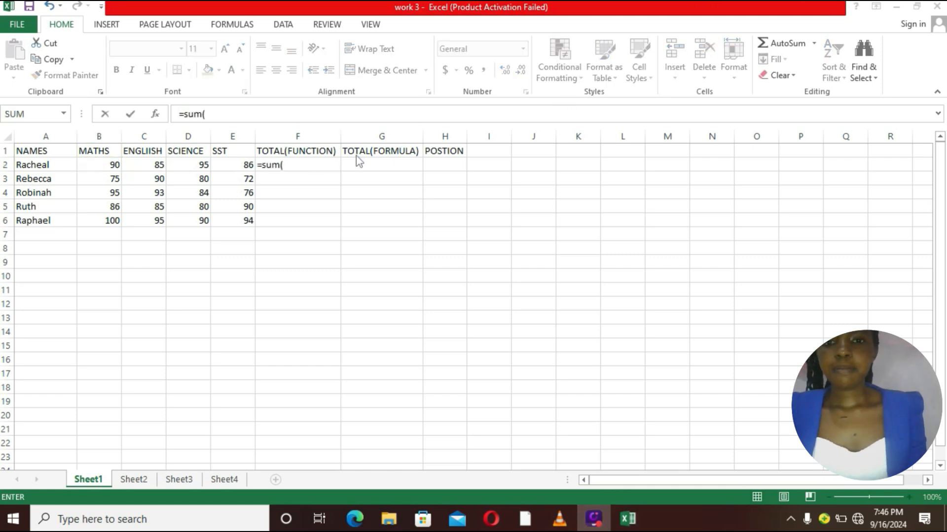
# Complete the first student's total in F2 as =SUM(B2:E2) and fill it down through F6.
pyautogui.click(295, 169)
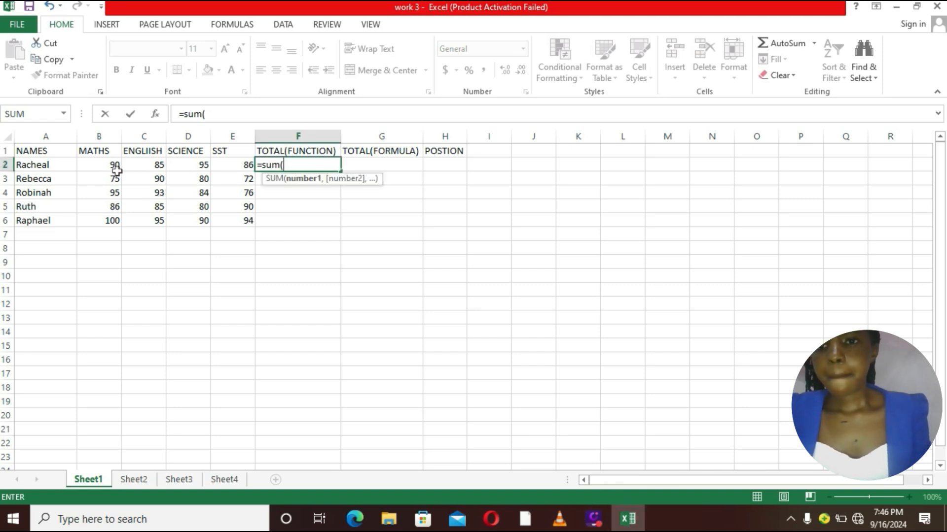
pyautogui.click(117, 170)
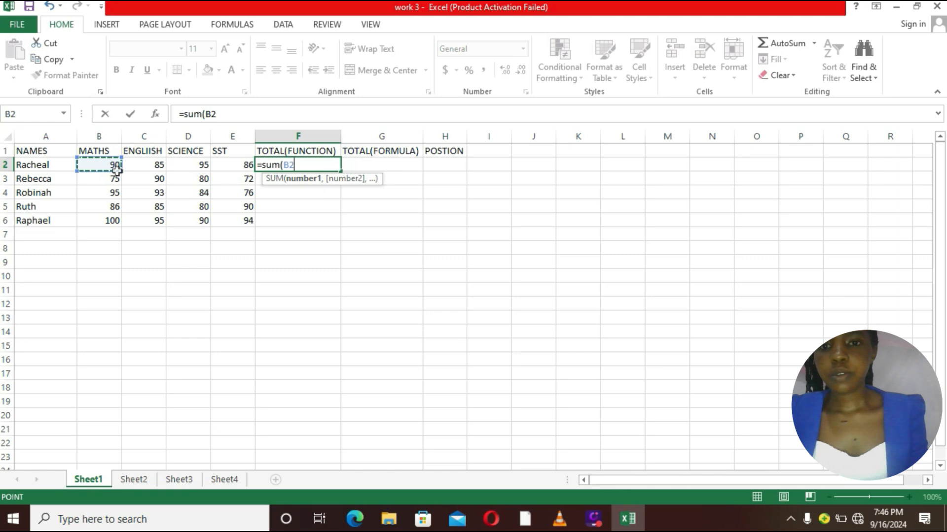
pyautogui.press('F8')
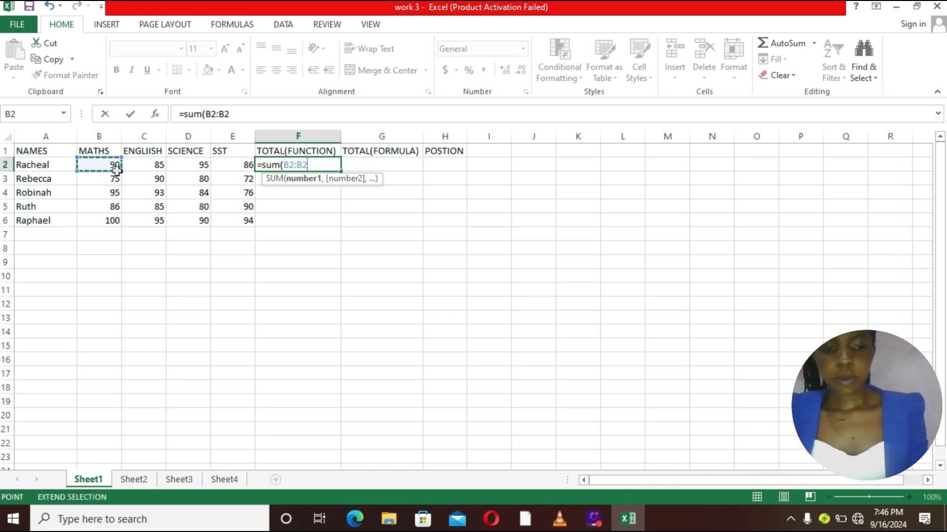
pyautogui.press('BackSpace')
pyautogui.press('BackSpace')
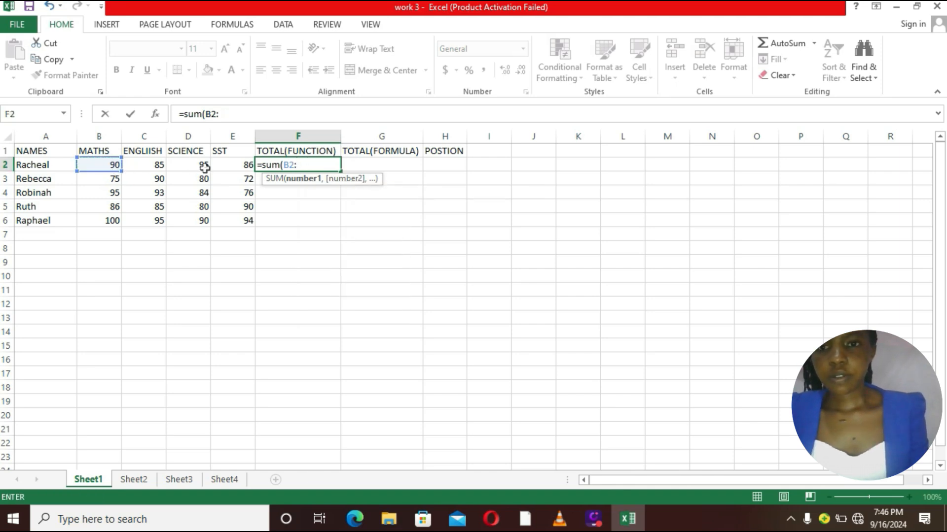
pyautogui.click(228, 169)
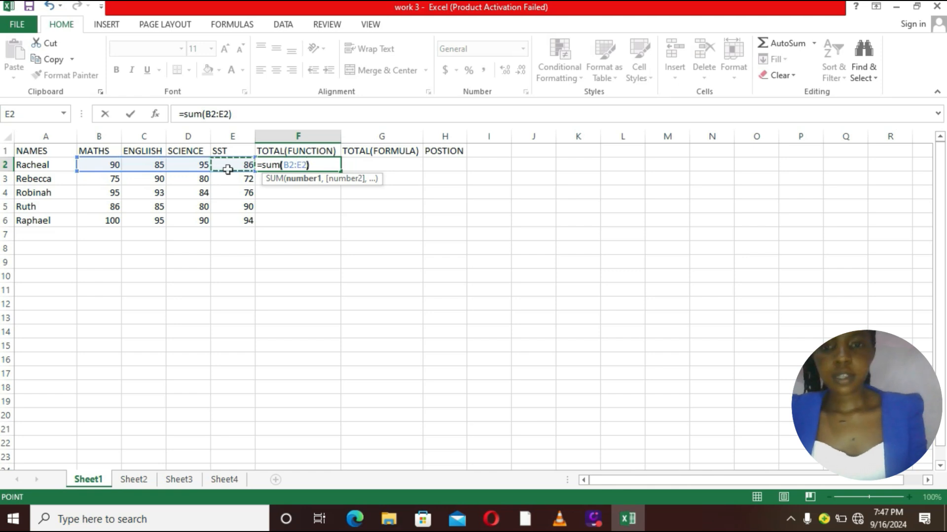
pyautogui.write(')')
pyautogui.press('Return')
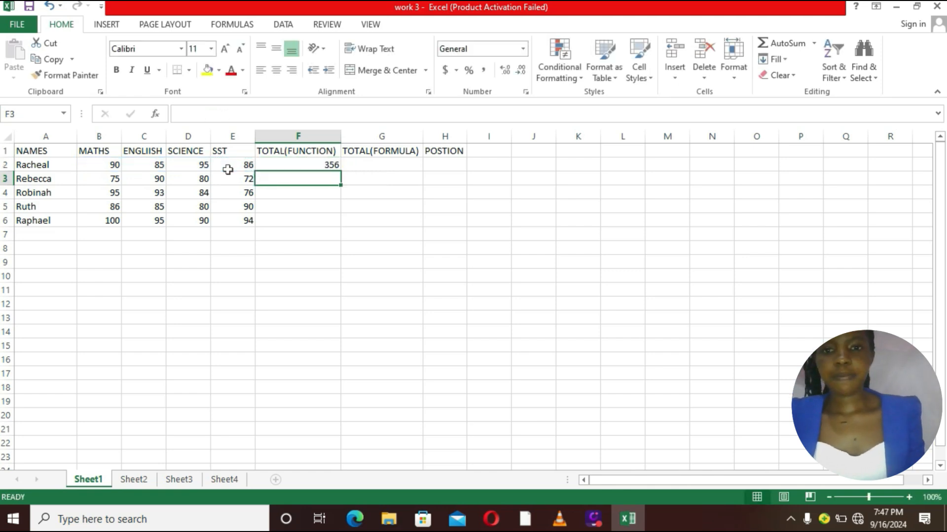
pyautogui.click(293, 168)
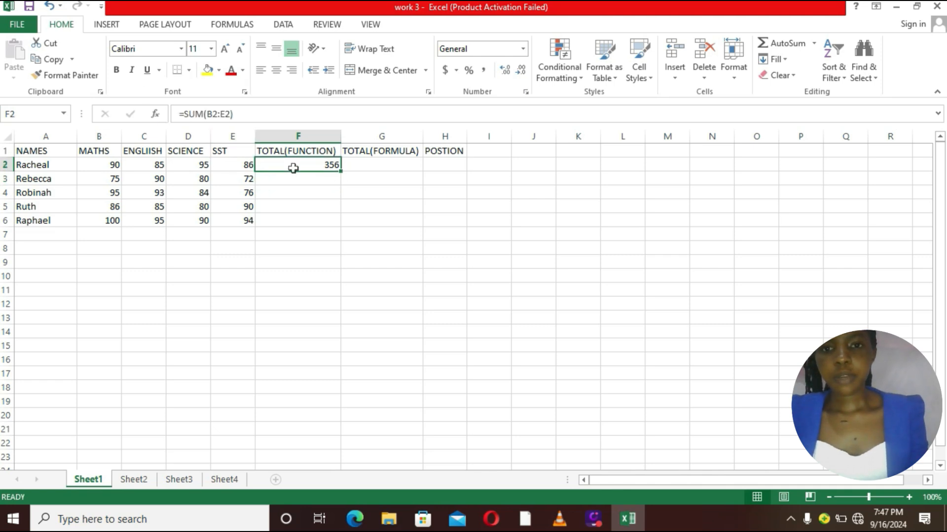
pyautogui.doubleClick(345, 179)
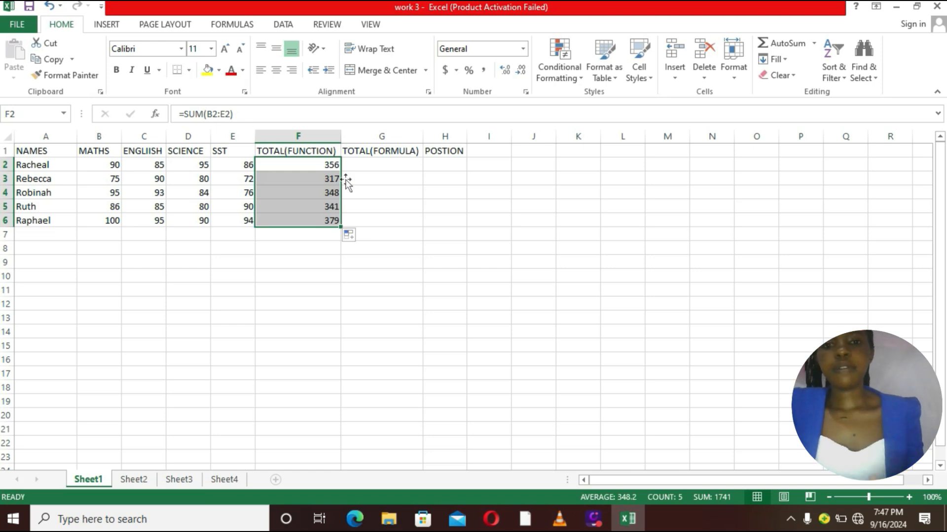
# Total the first student's marks in G2 of the TOTAL(FORMULA) column with =B2+C2+D2+E2.
pyautogui.click(363, 169)
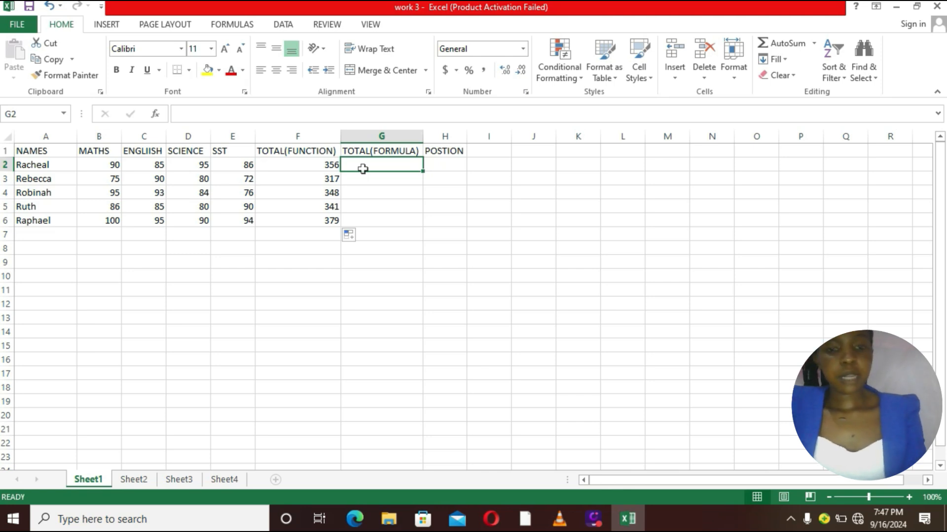
pyautogui.write('=')
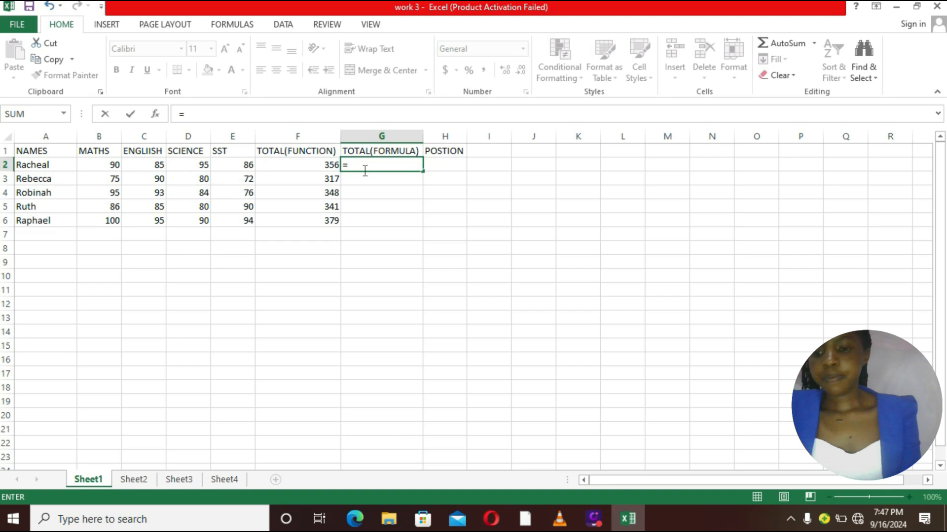
pyautogui.click(111, 168)
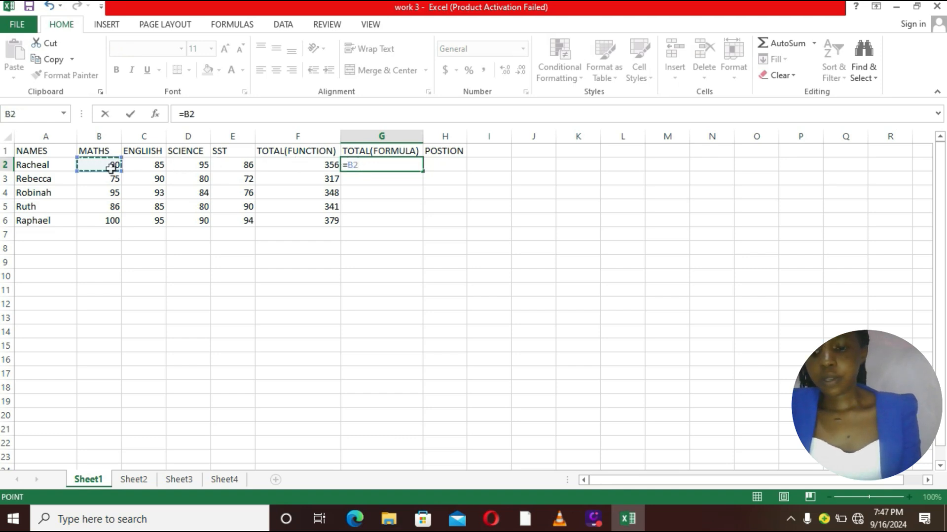
pyautogui.write('+')
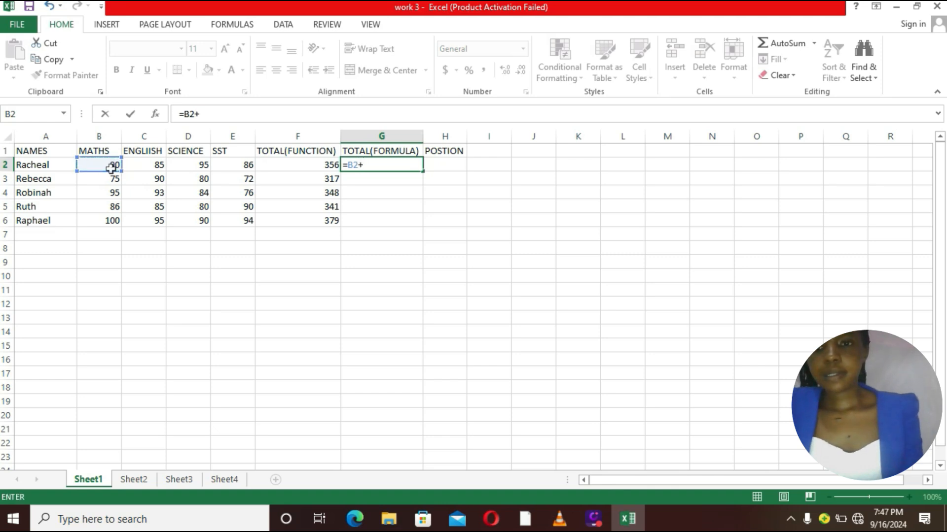
pyautogui.click(163, 167)
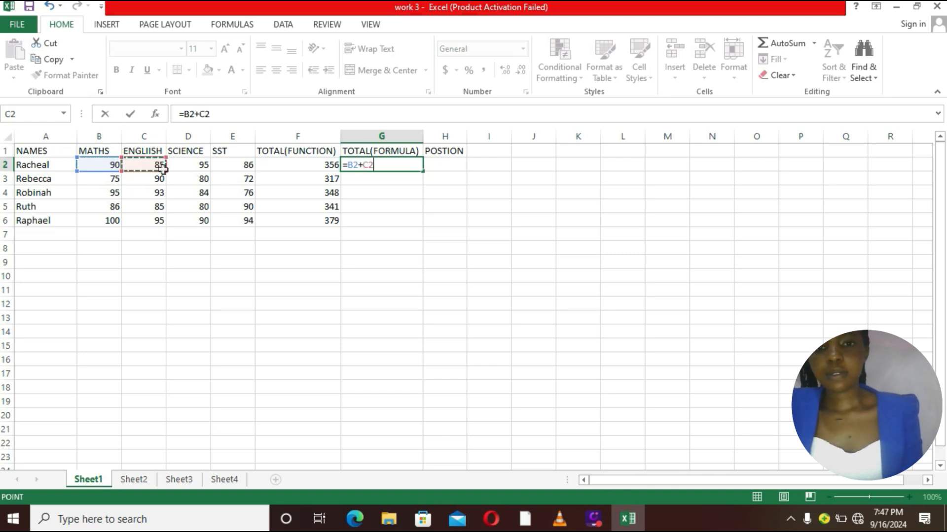
pyautogui.write('+')
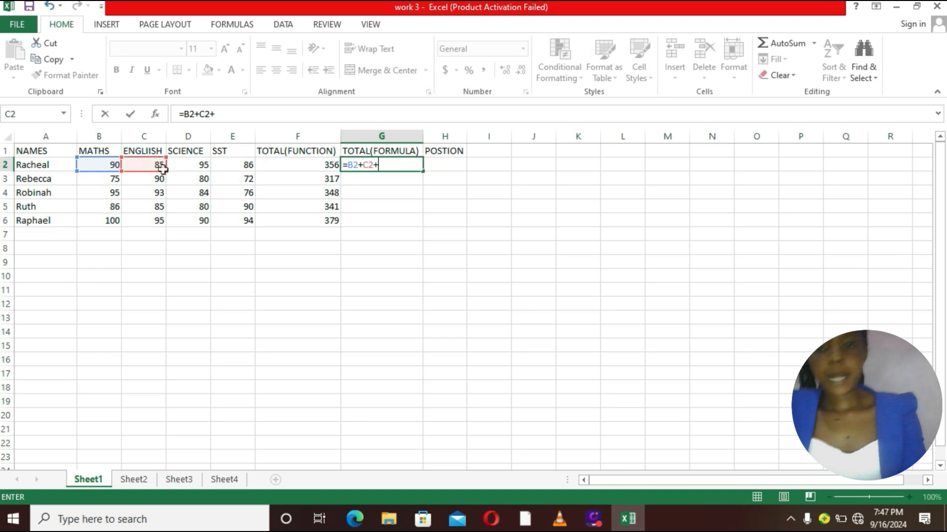
pyautogui.click(194, 170)
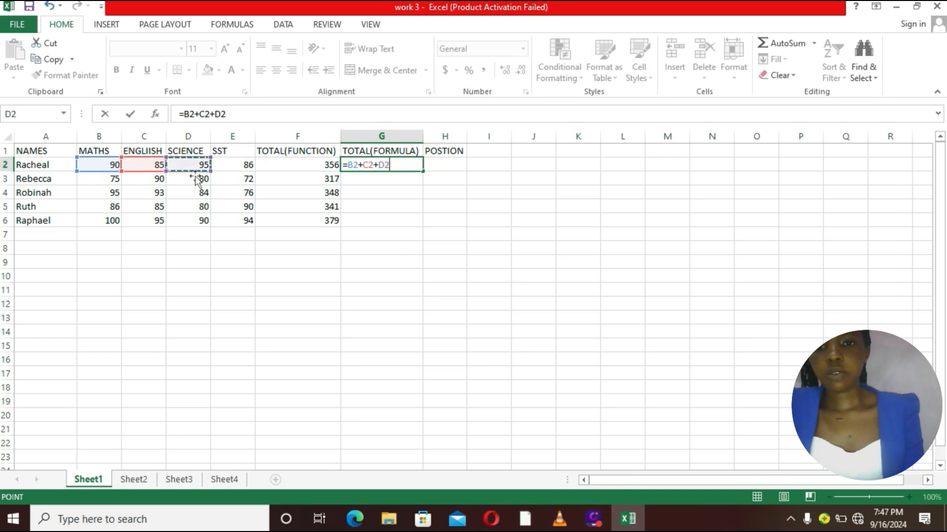
pyautogui.write('+')
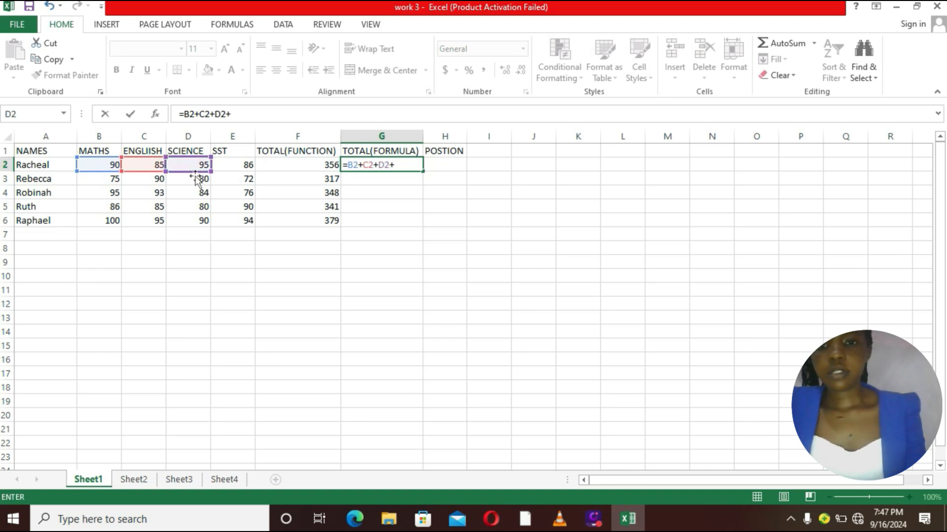
pyautogui.click(245, 168)
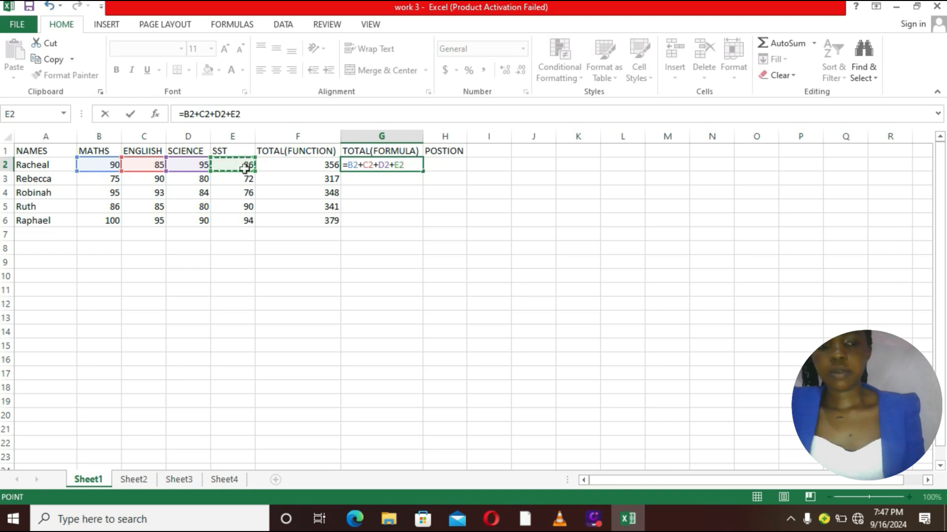
pyautogui.press('Return')
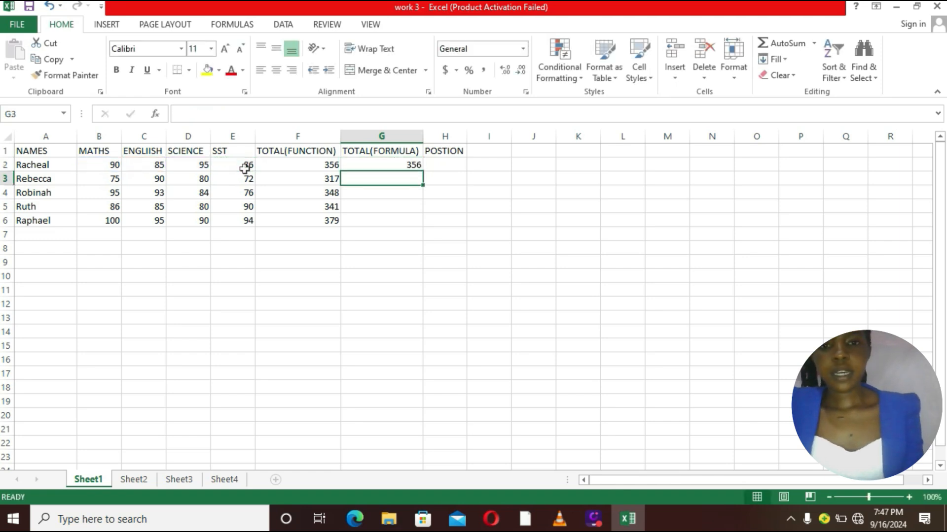
# Fill the addition formula from G2 down through G6 for the remaining students.
pyautogui.click(405, 167)
pyautogui.moveTo(427, 177); pyautogui.dragTo(428, 177)
pyautogui.doubleClick(428, 177)
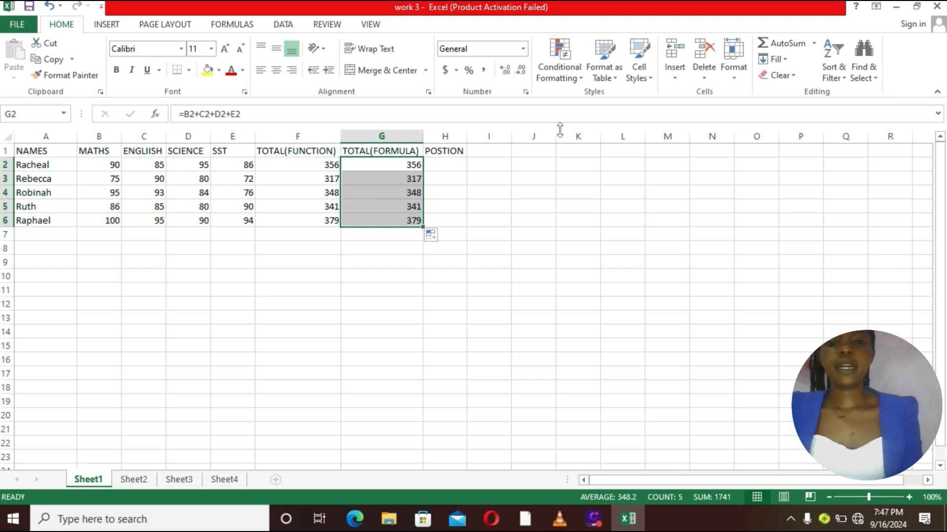
# Rank the first student's total in H2 with =RANK(G2,$G$2:$G$6,0) and fill the formula down through H6.
pyautogui.click(454, 173)
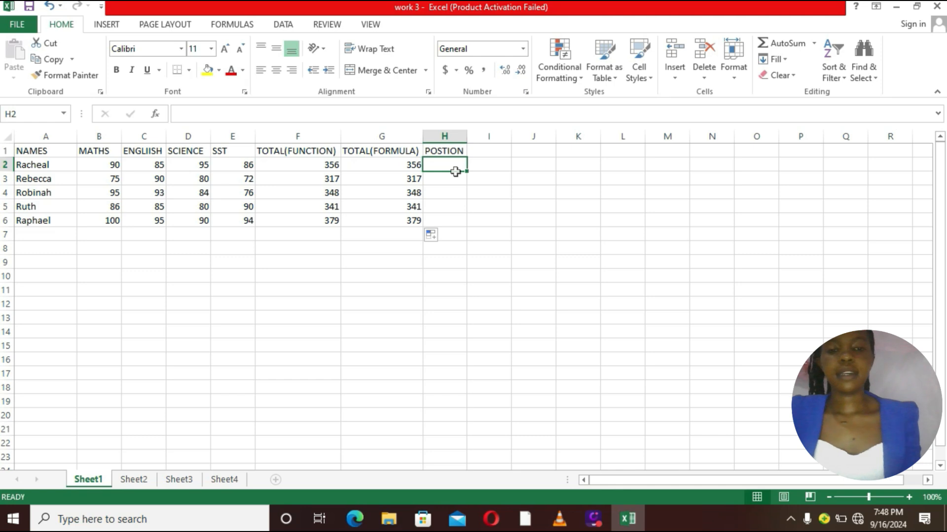
pyautogui.click(810, 24)
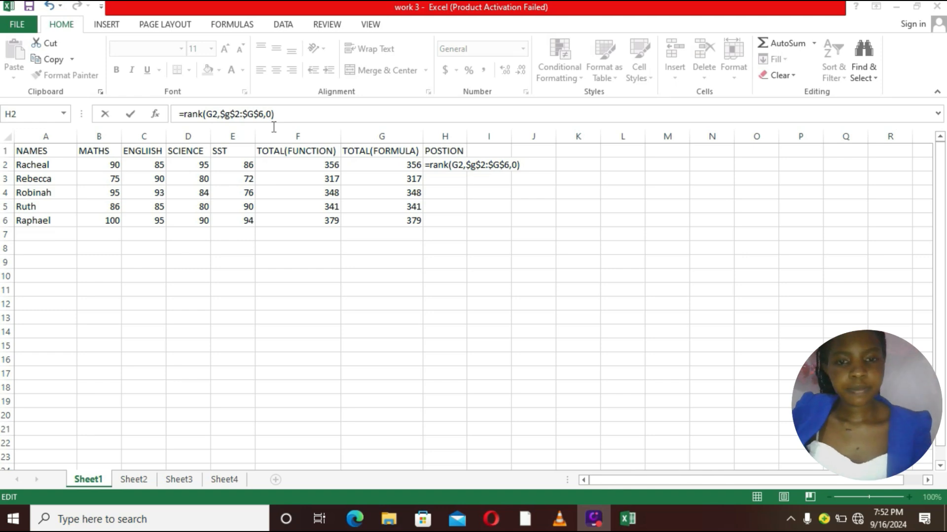
pyautogui.click(525, 170)
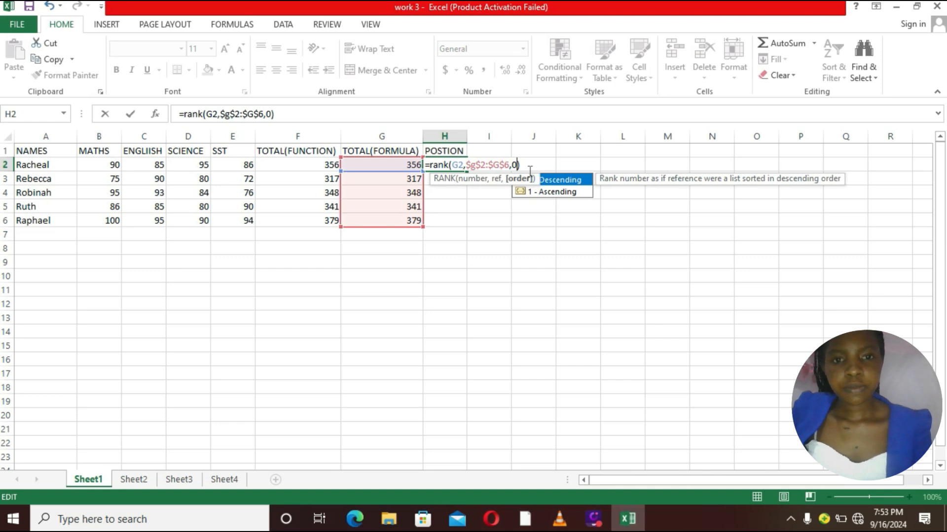
pyautogui.click(532, 172)
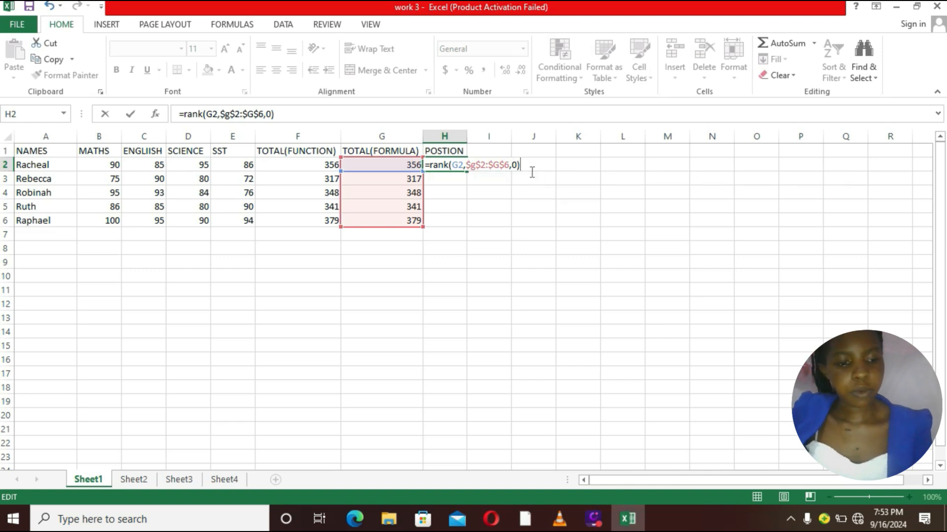
pyautogui.press('Return')
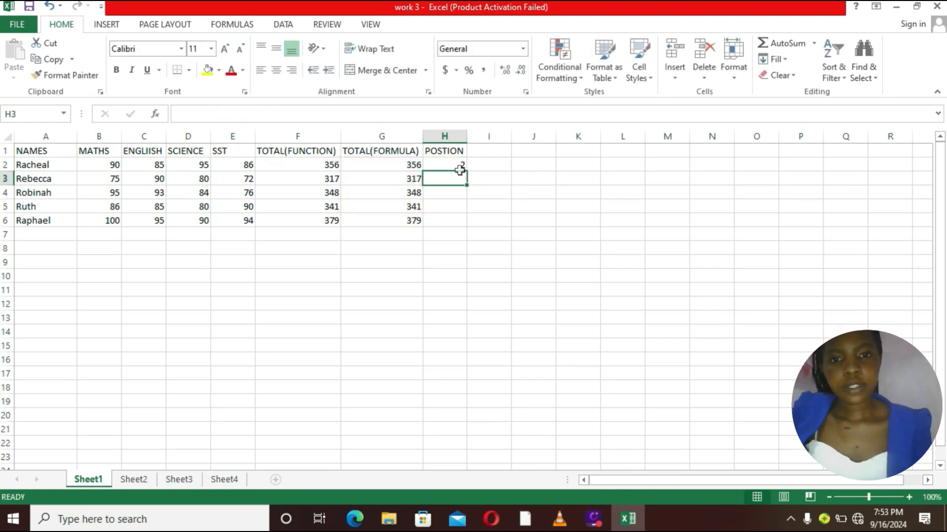
pyautogui.click(460, 170)
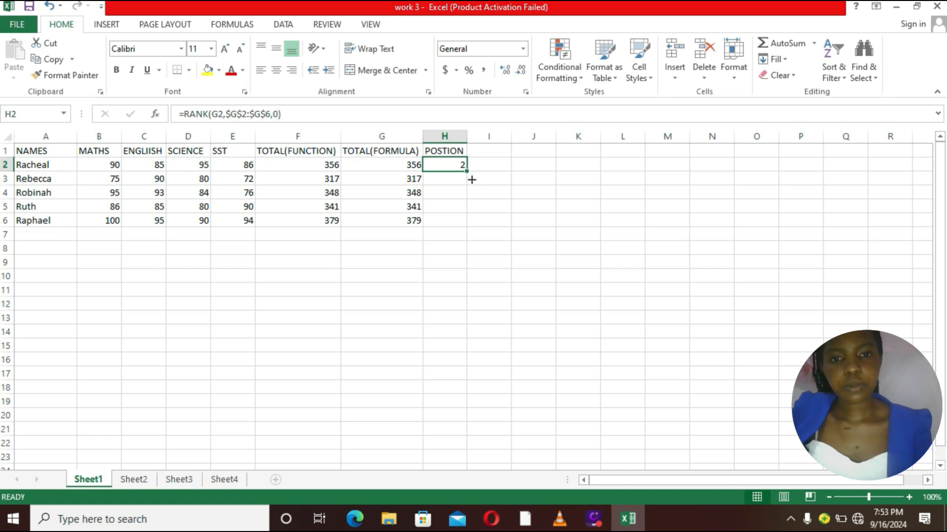
pyautogui.doubleClick(472, 179)
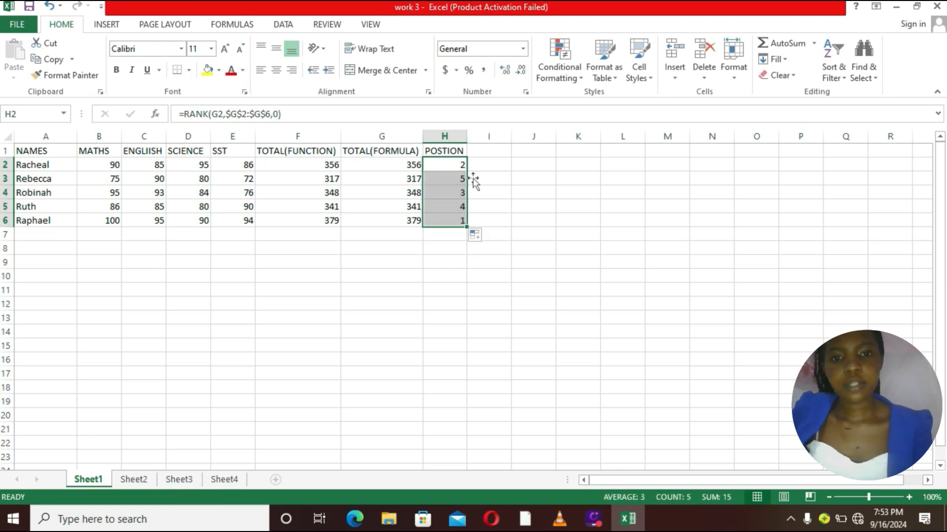